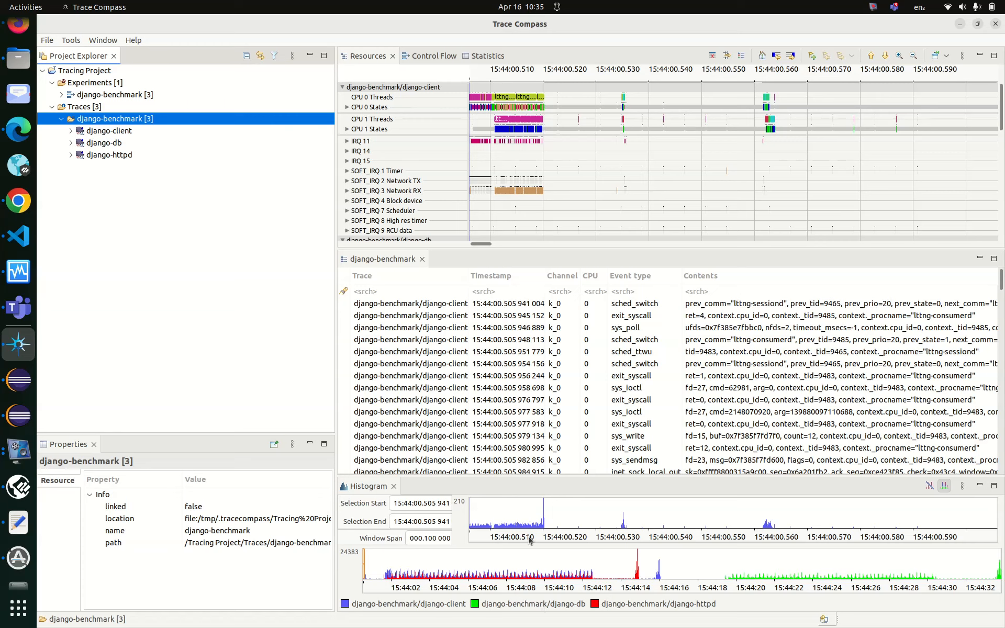
Select the histogram span from the start of django-httpd activity to the start of django-db activity, and apply a -18 s offset to django-db
drag(387, 570, 724, 569)
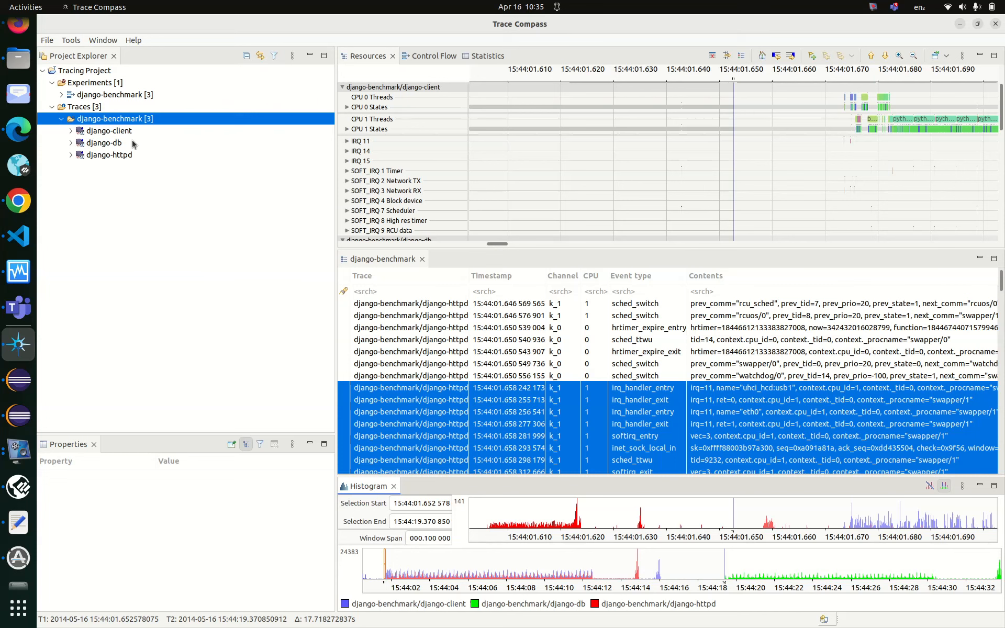
right_click(105, 150)
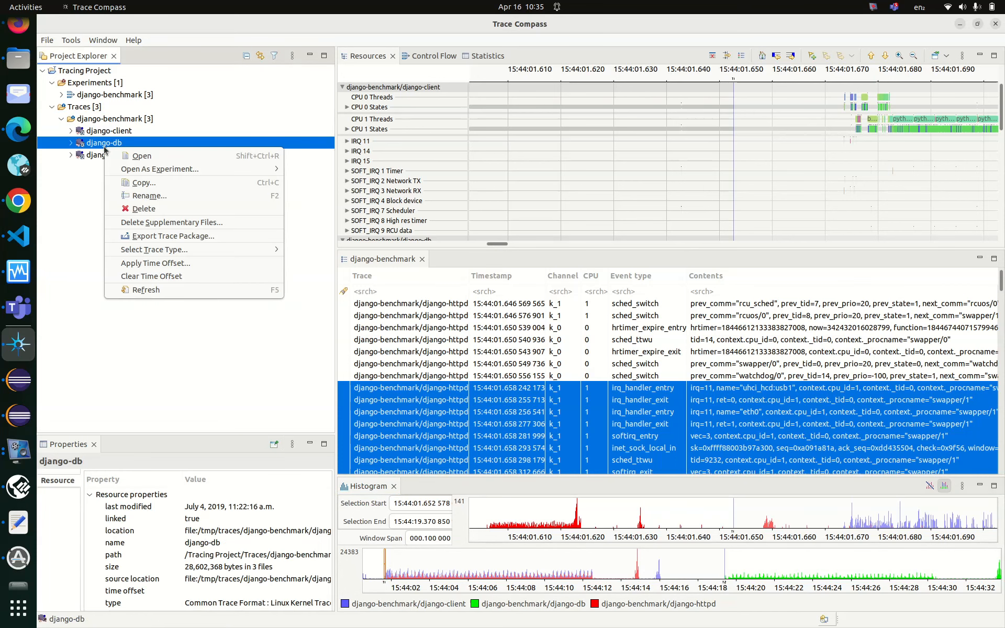
click(167, 263)
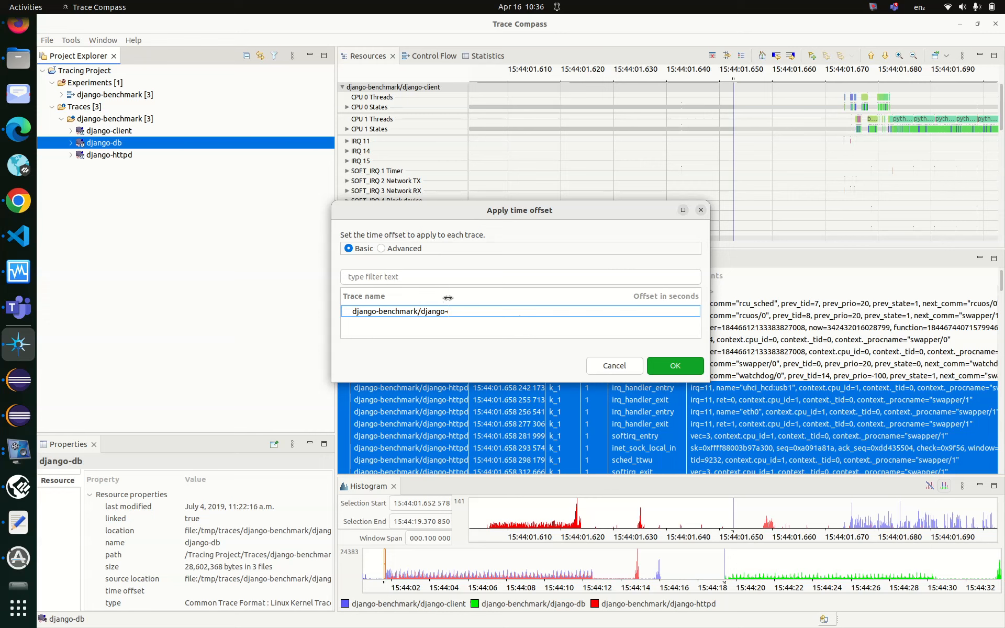
drag(448, 297, 459, 297)
click(604, 310)
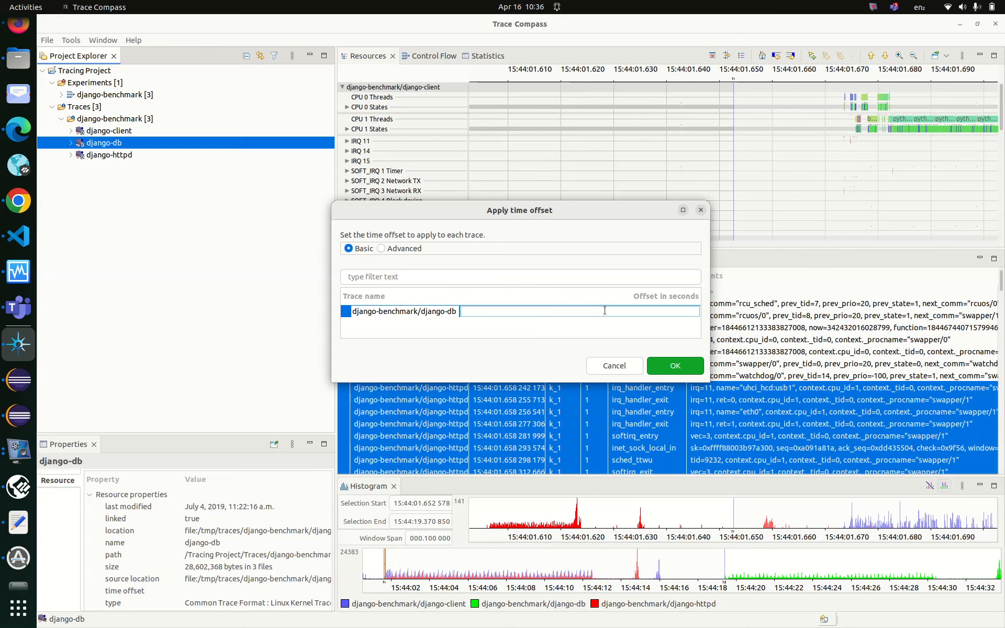
click(690, 366)
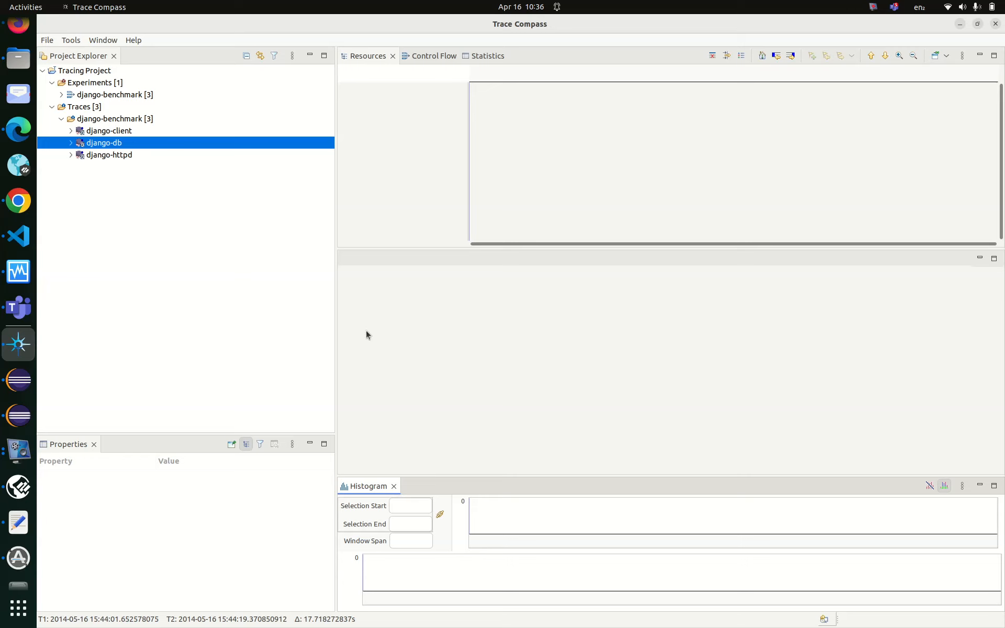
Reopen the django-benchmark experiment to check the trace alignment, and clear the time offset of the django-db trace
click(126, 96)
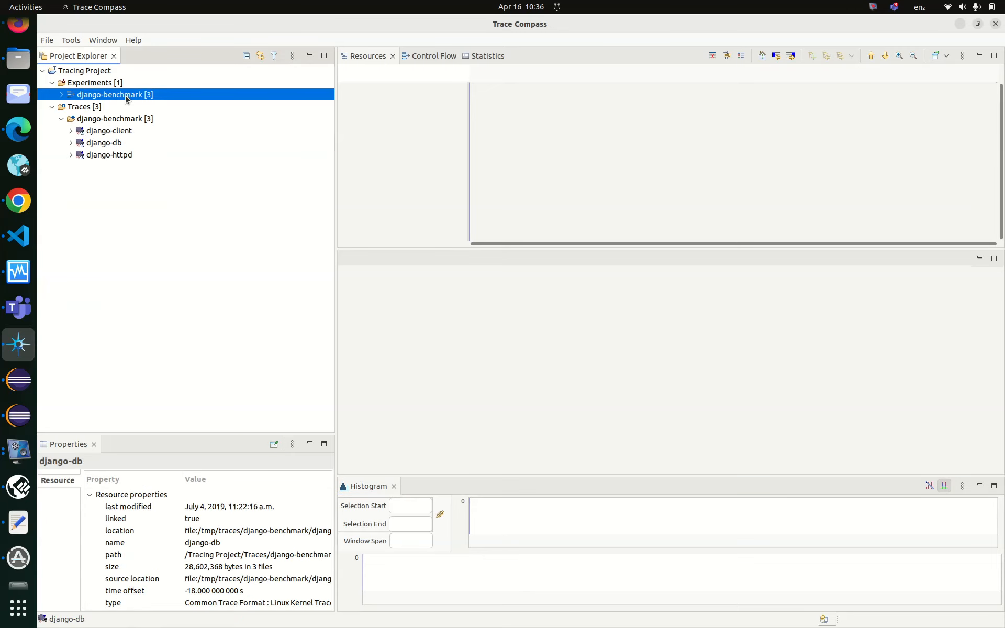
double_click(126, 95)
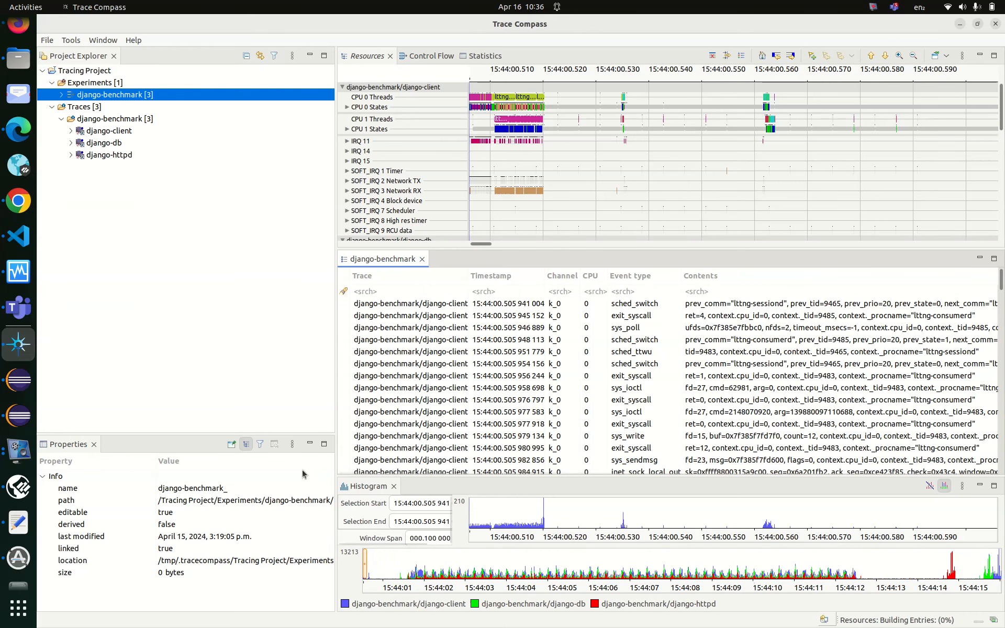
click(107, 144)
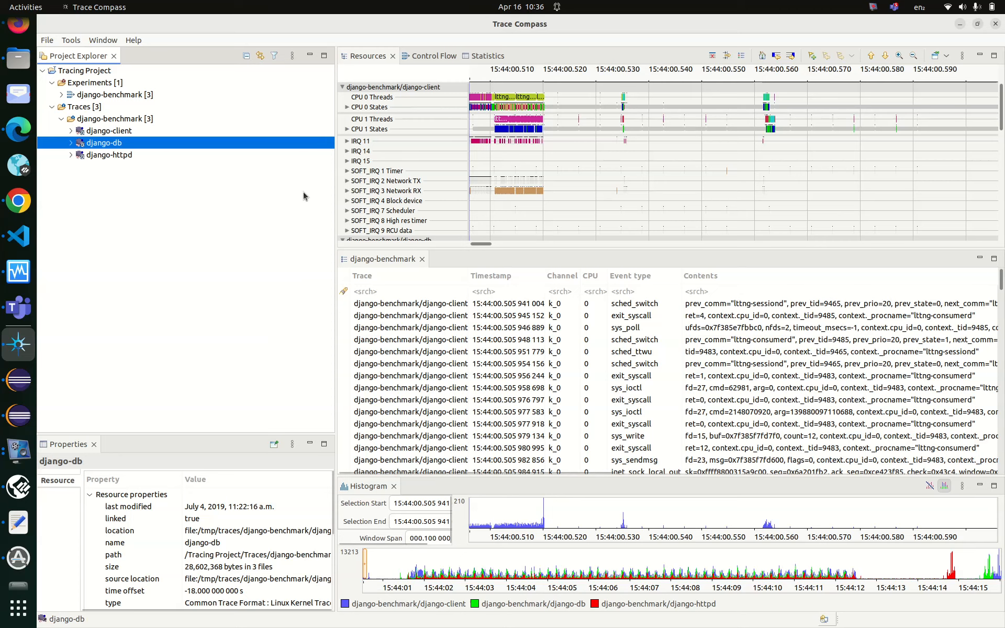
right_click(109, 144)
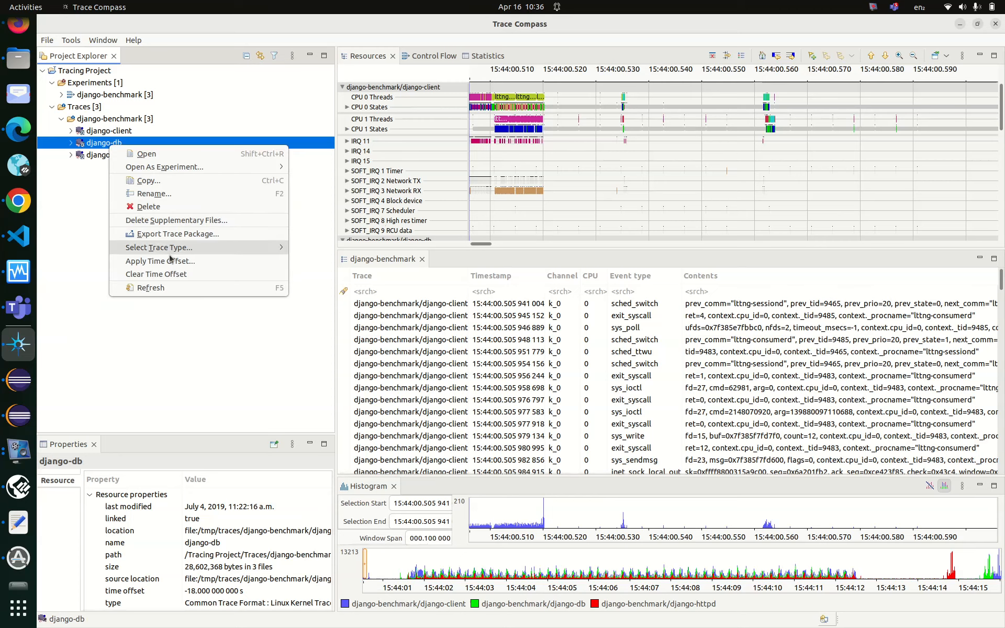
click(169, 274)
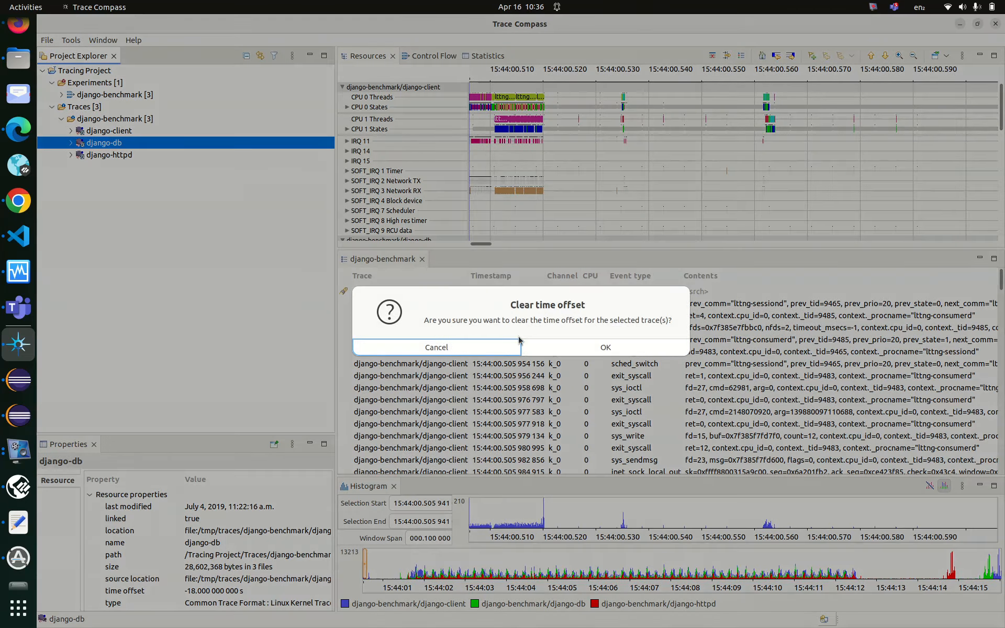
click(531, 348)
Open the time offset settings for django-client, django-db and django-httpd together in Advanced mode, and widen the dialog and its trace name column
click(130, 157)
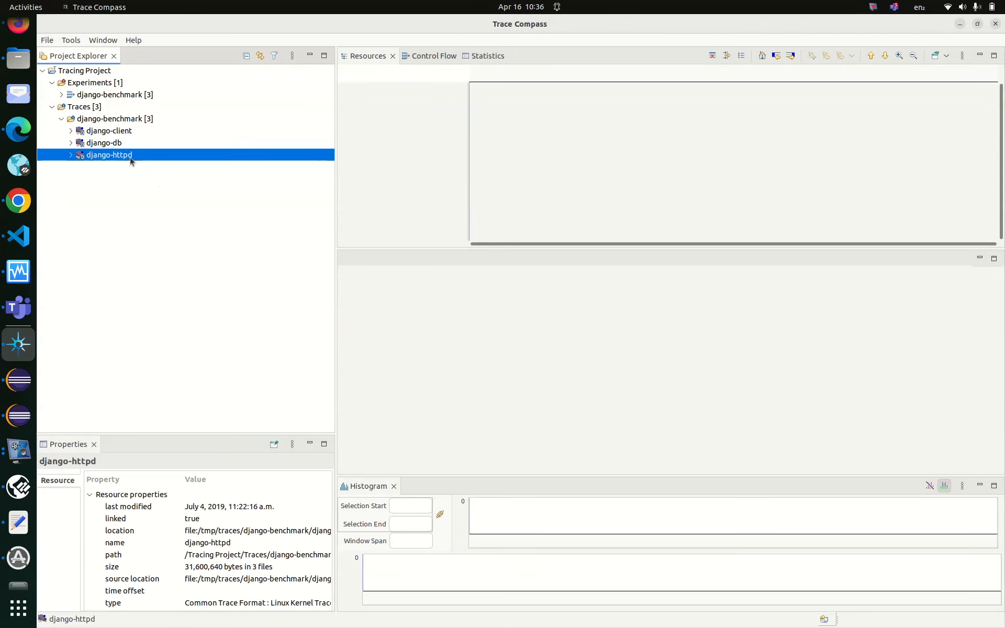
shift+click(118, 131)
right_click(116, 129)
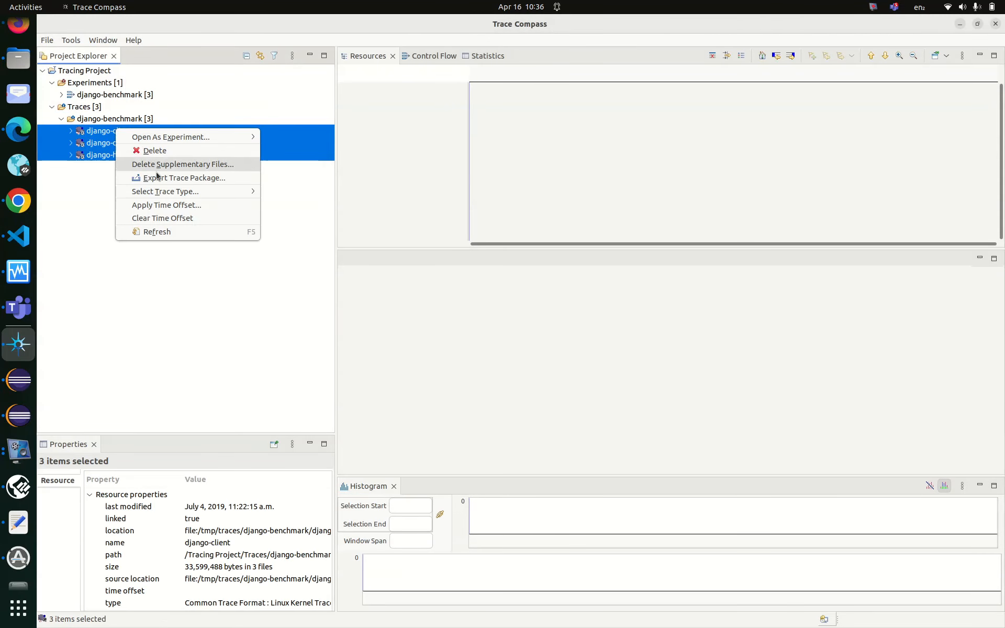
click(136, 205)
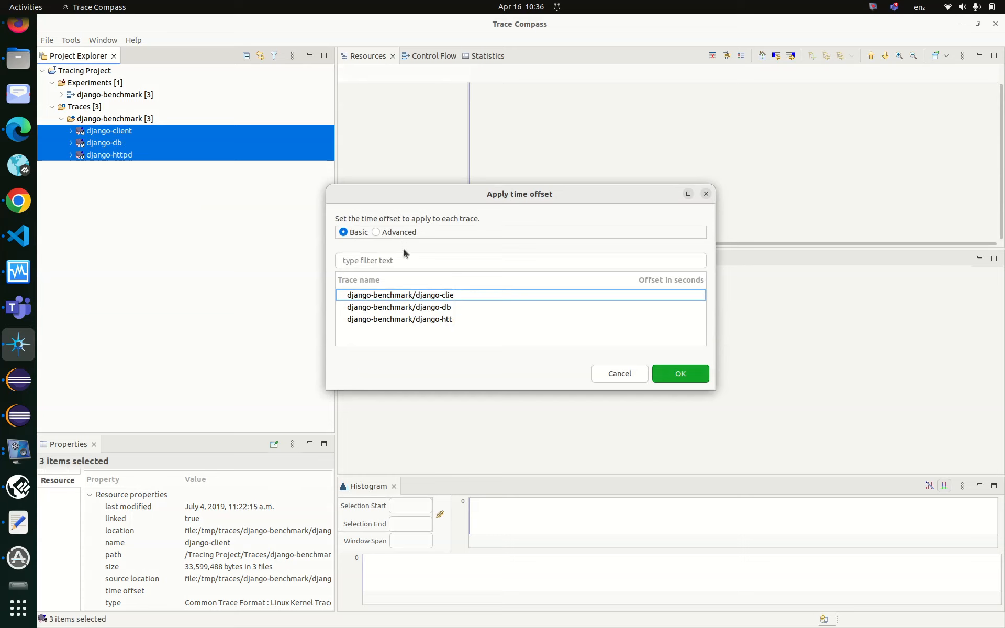
click(386, 231)
drag(490, 199, 595, 35)
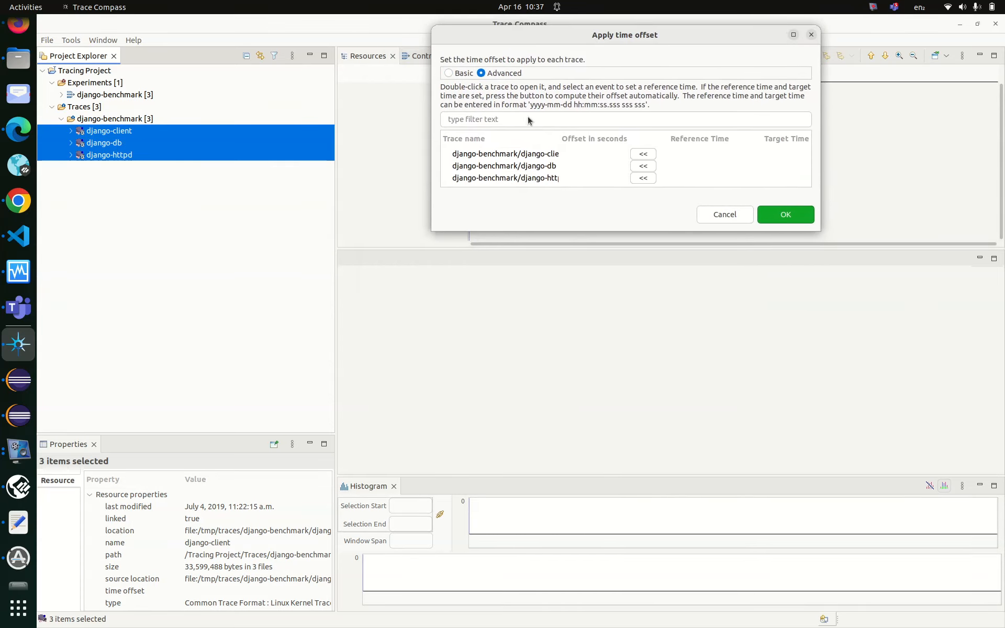
double_click(559, 138)
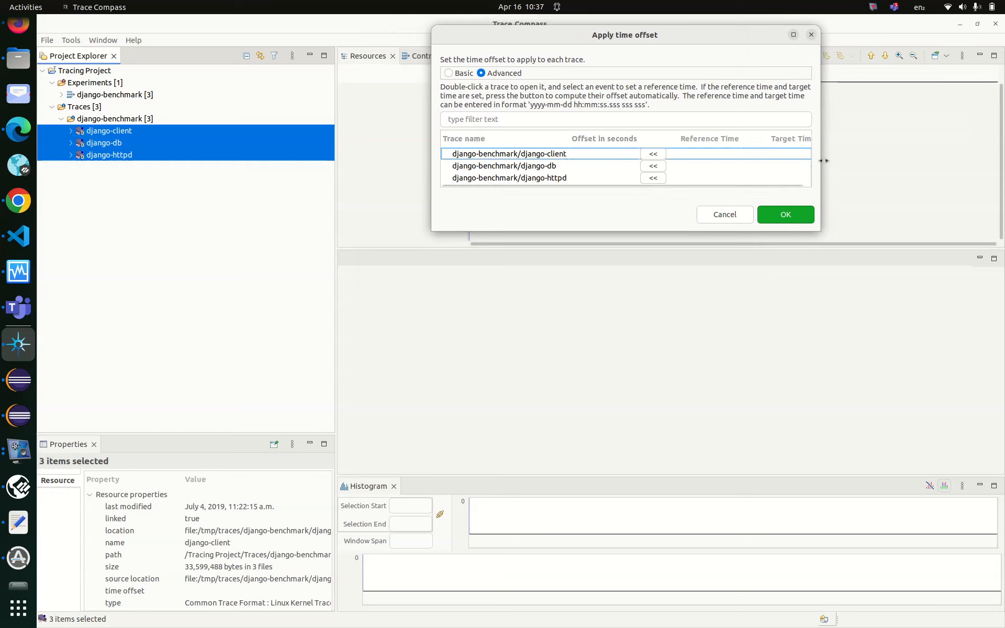
drag(822, 161, 941, 161)
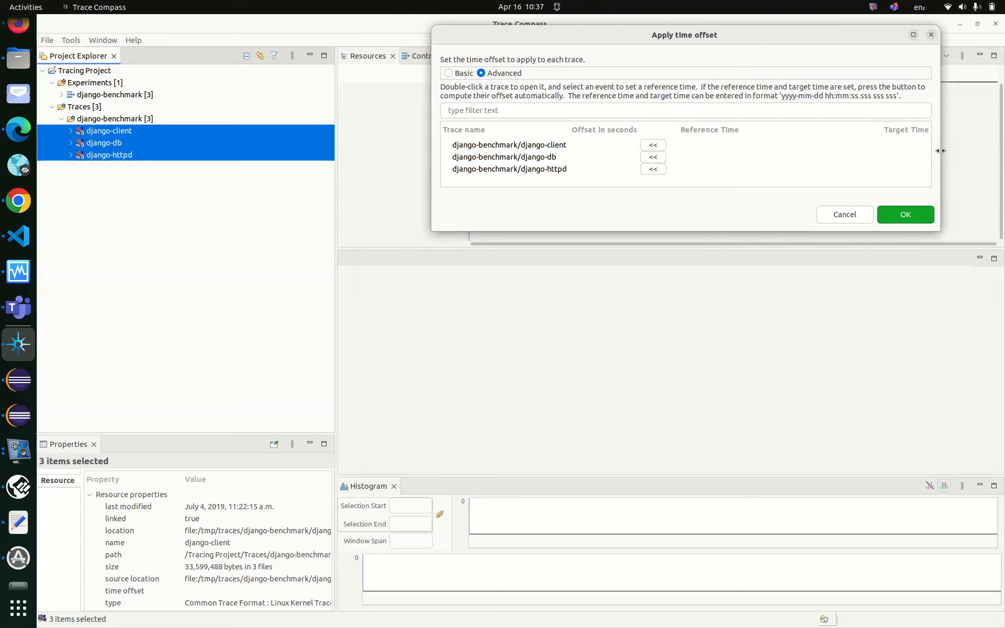
Open the django-db trace from the offset dialog and filter its events by event type inet_sock
double_click(526, 161)
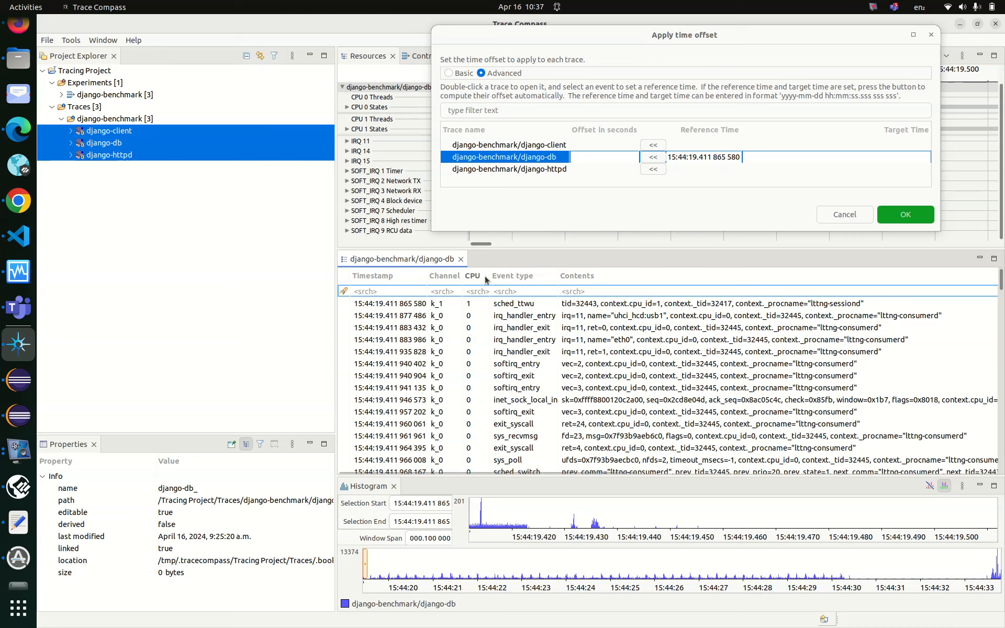
click(512, 292)
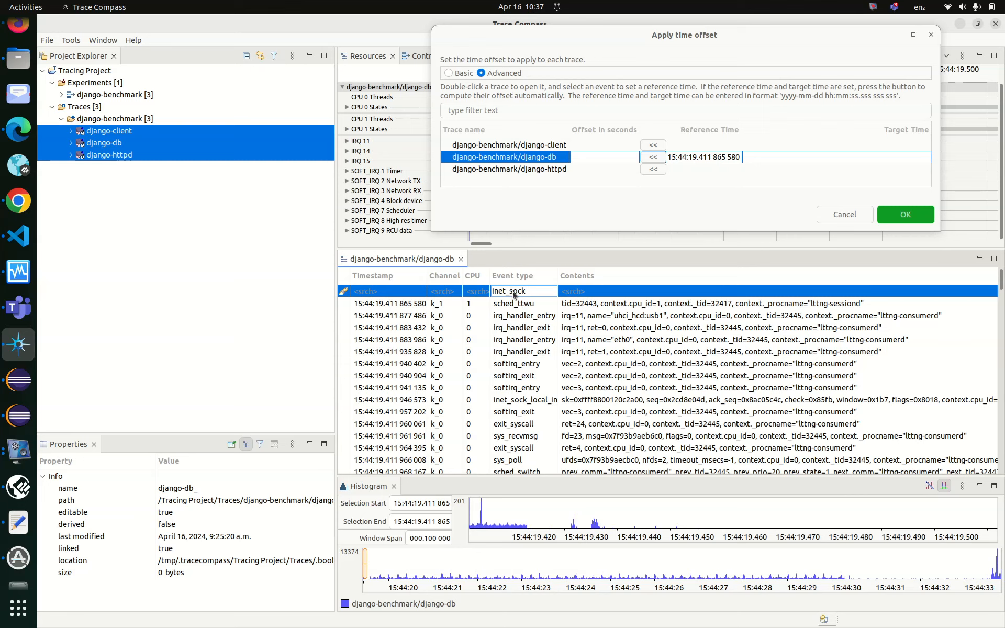
key(ctrl+Return)
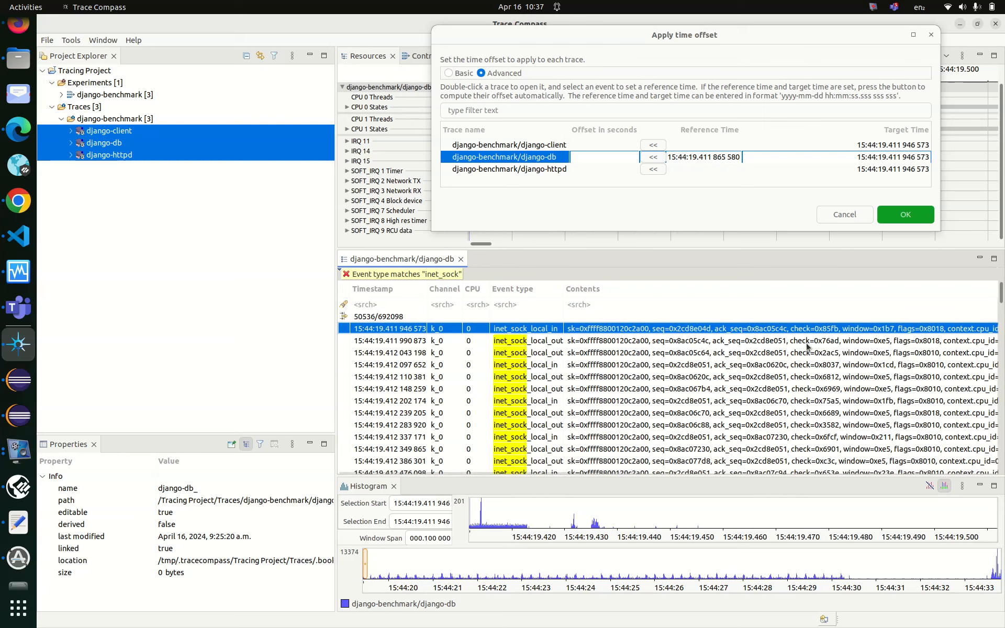
Search the event contents for ack_seq=0x0 and set django-db's reference time to the matching inet_sock_local_in event at 15:44:19.611 379 941
click(618, 303)
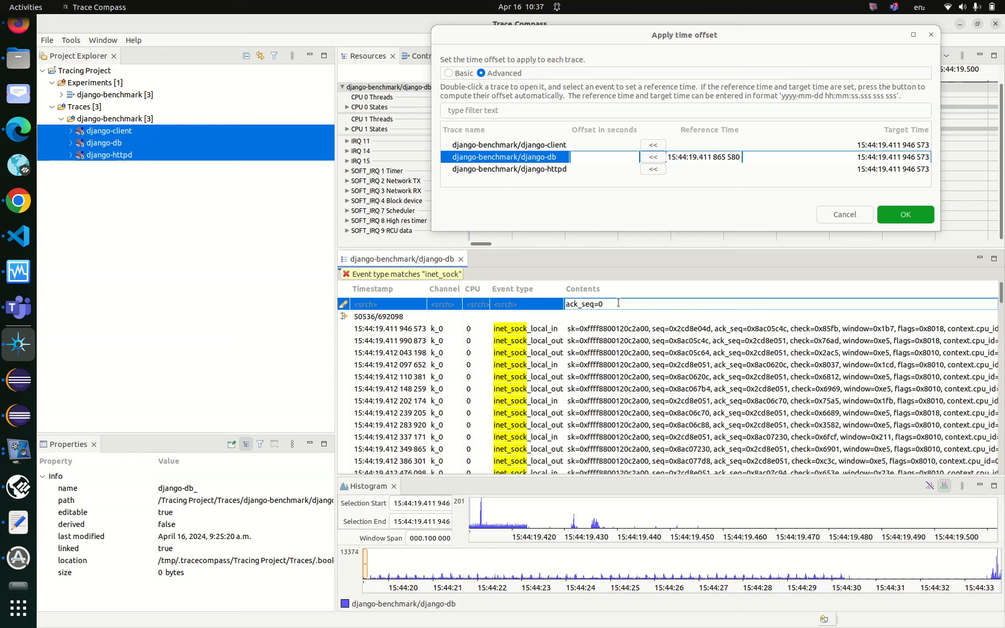
key(Return)
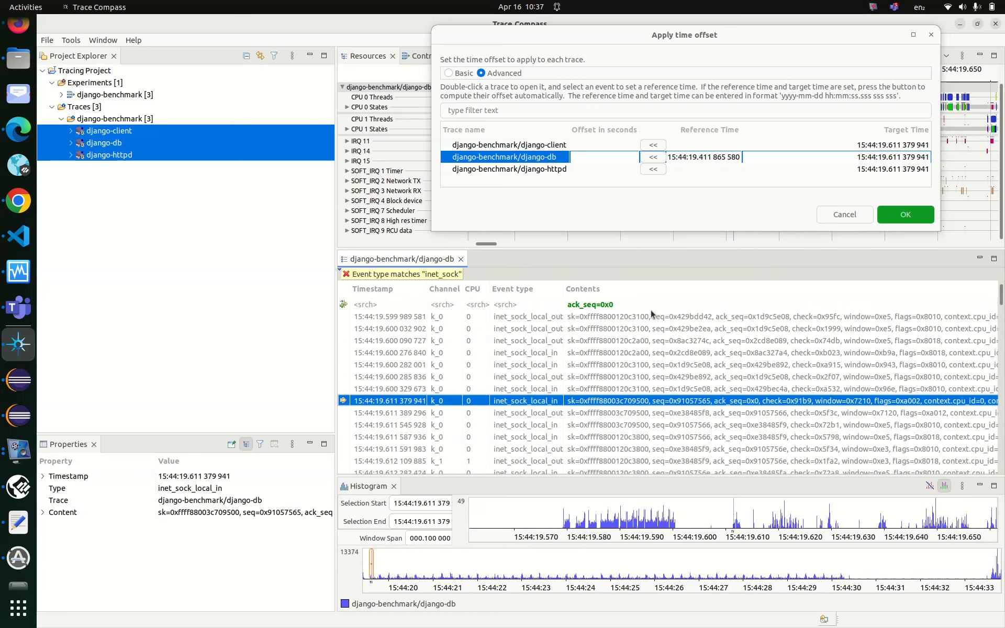
click(658, 406)
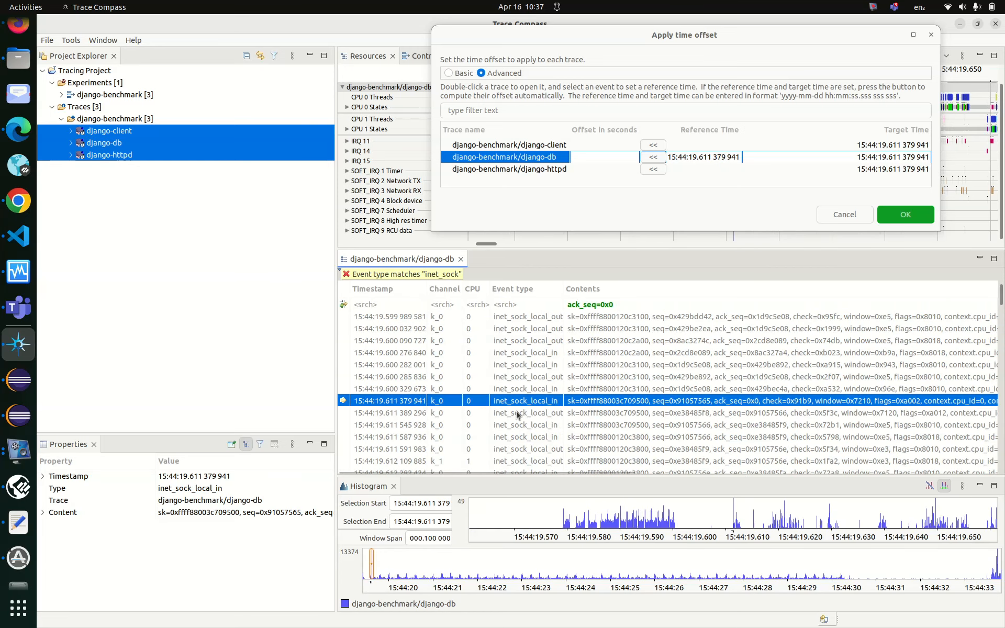
Expand the selected event's content properties and copy its seq value 0x91057565
click(42, 512)
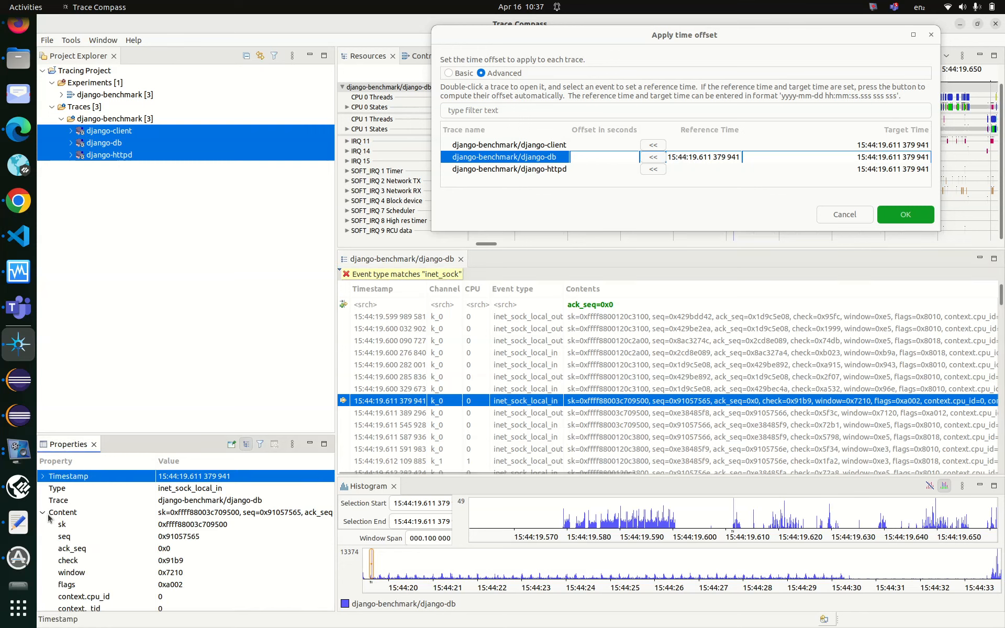
click(188, 536)
key(ctrl+c)
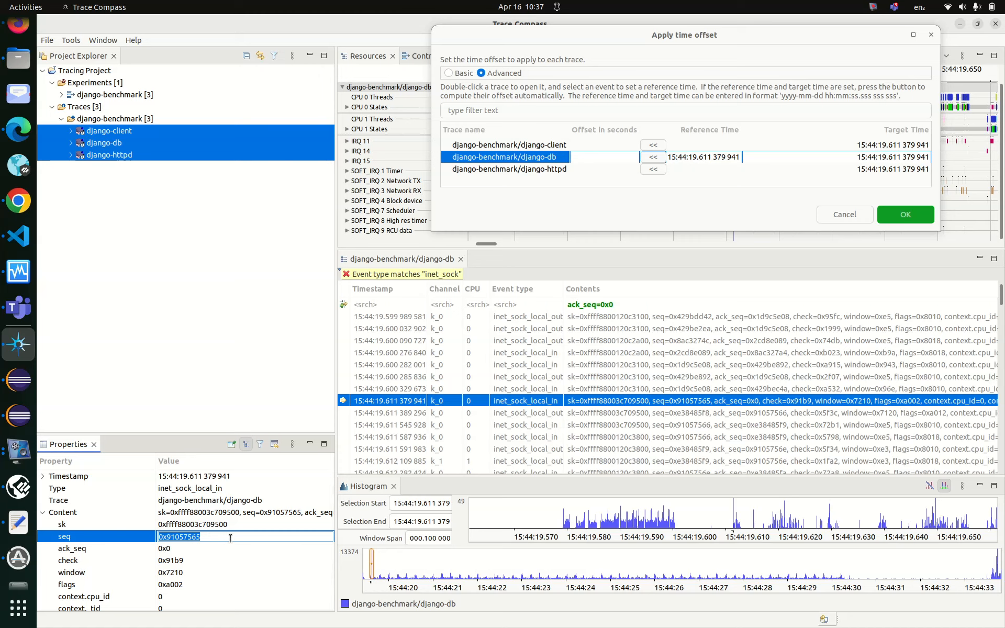
Open the django-httpd trace from the offset dialog and search its event contents for the copied value 0x91057565
click(494, 175)
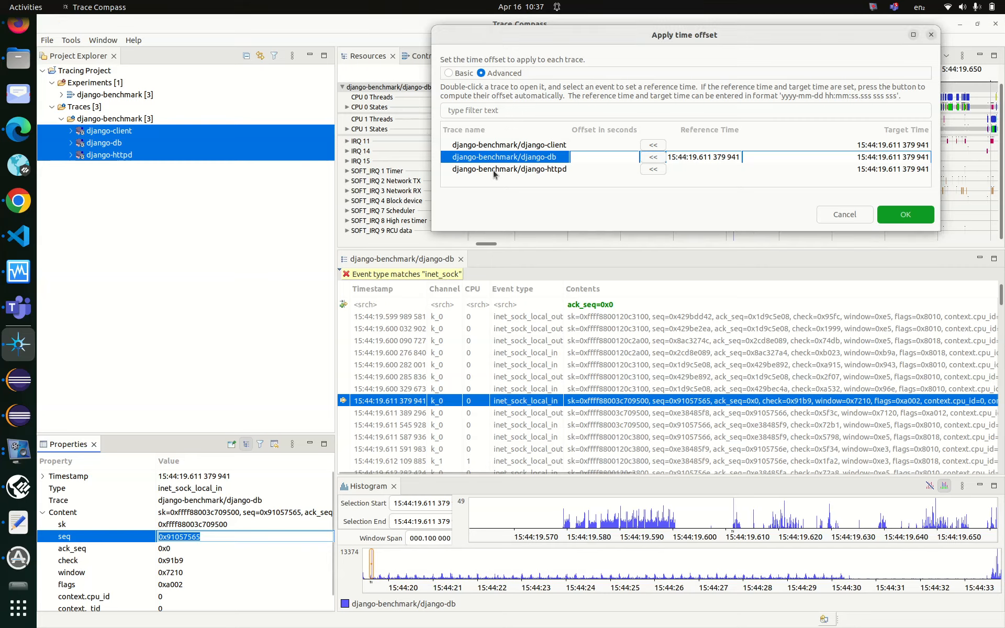
double_click(493, 172)
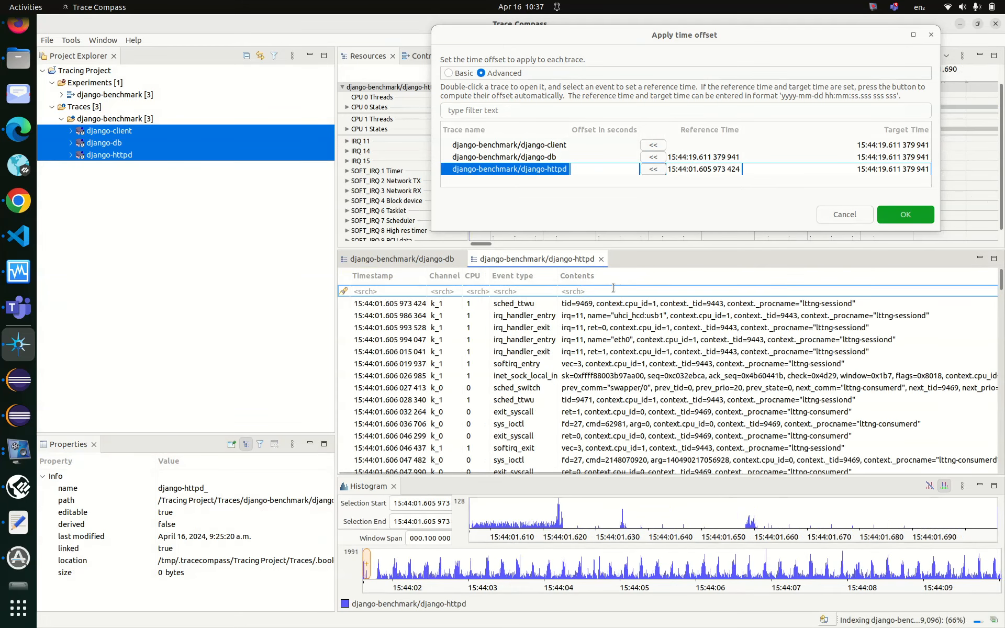
click(613, 290)
key(ctrl+v)
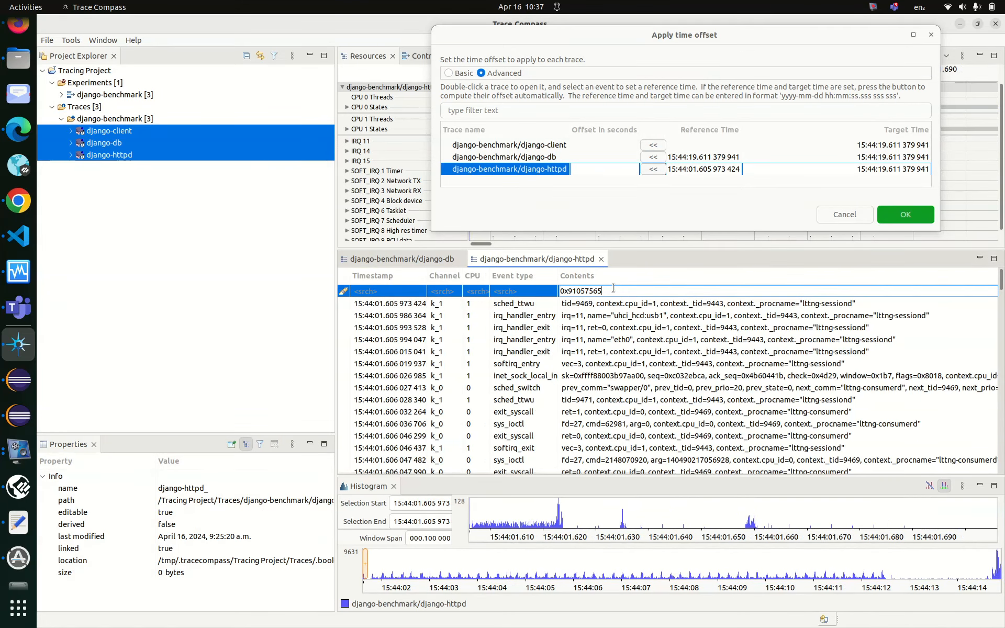
key(Return)
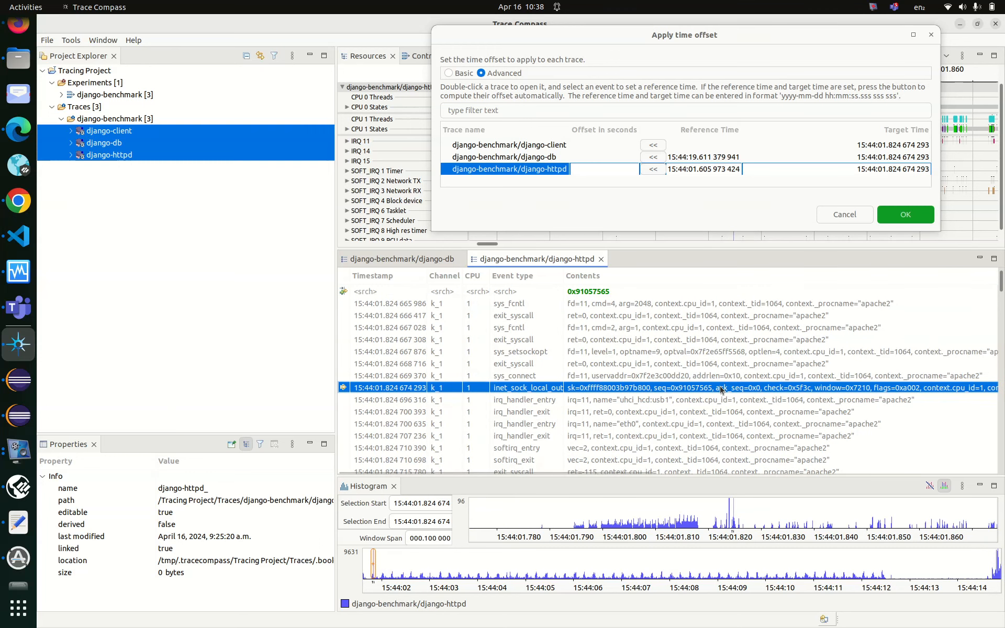
Set django-httpd's reference time to the matching inet_sock_local_out event at 15:44:01.824 674 293
click(690, 400)
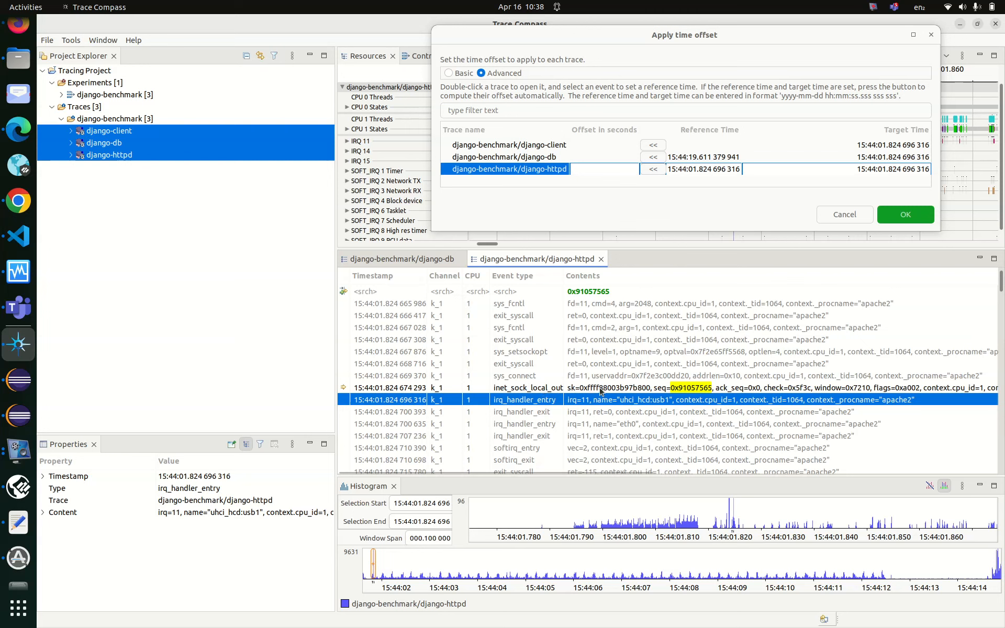
click(630, 388)
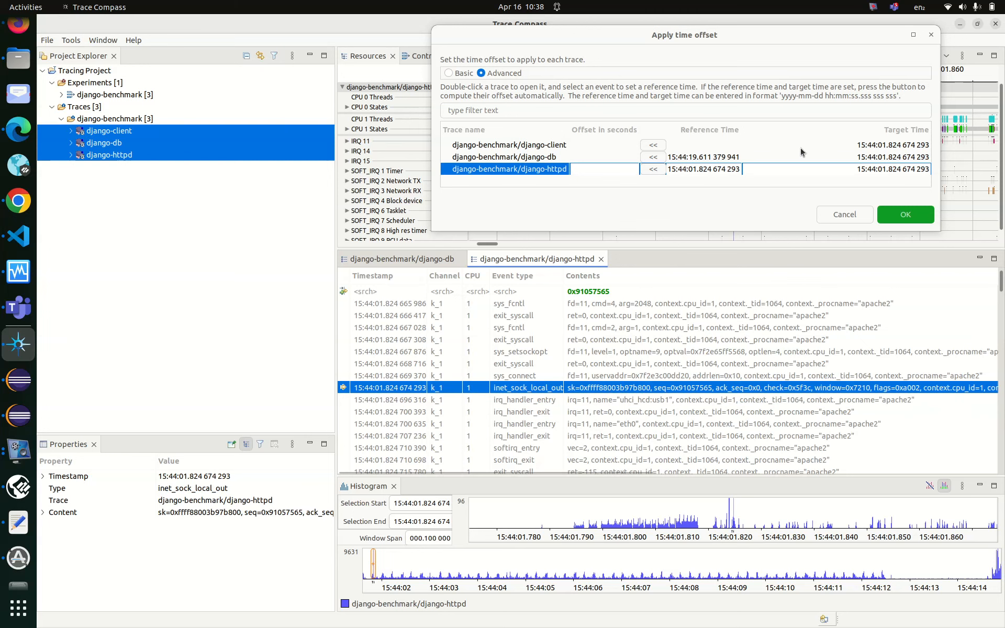
click(757, 44)
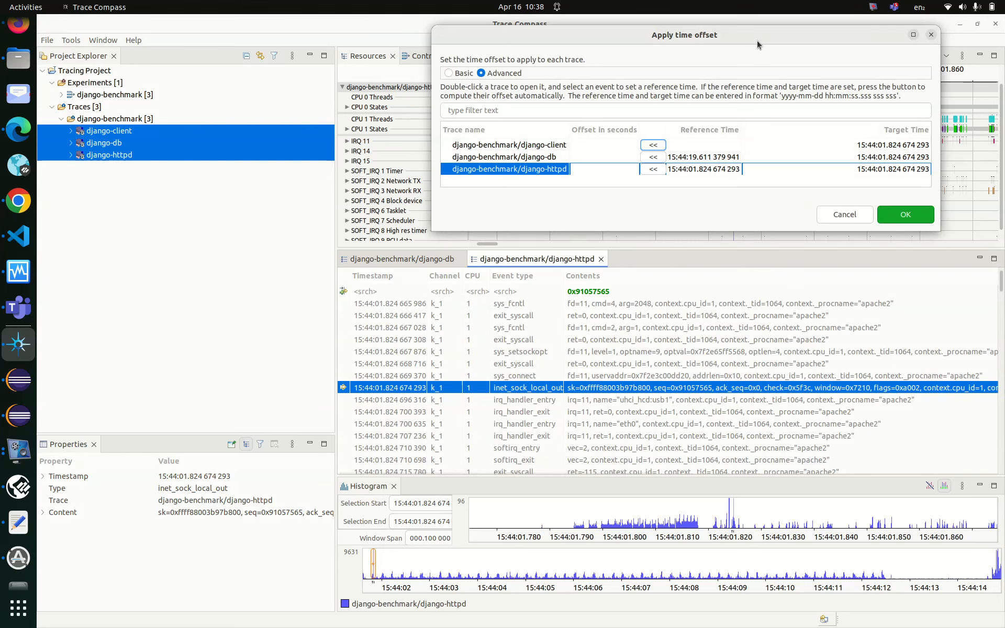
Try several other django-db events as the reference time and reselect the inet_sock_local_in event at 15:44:19.611 379 941
double_click(521, 158)
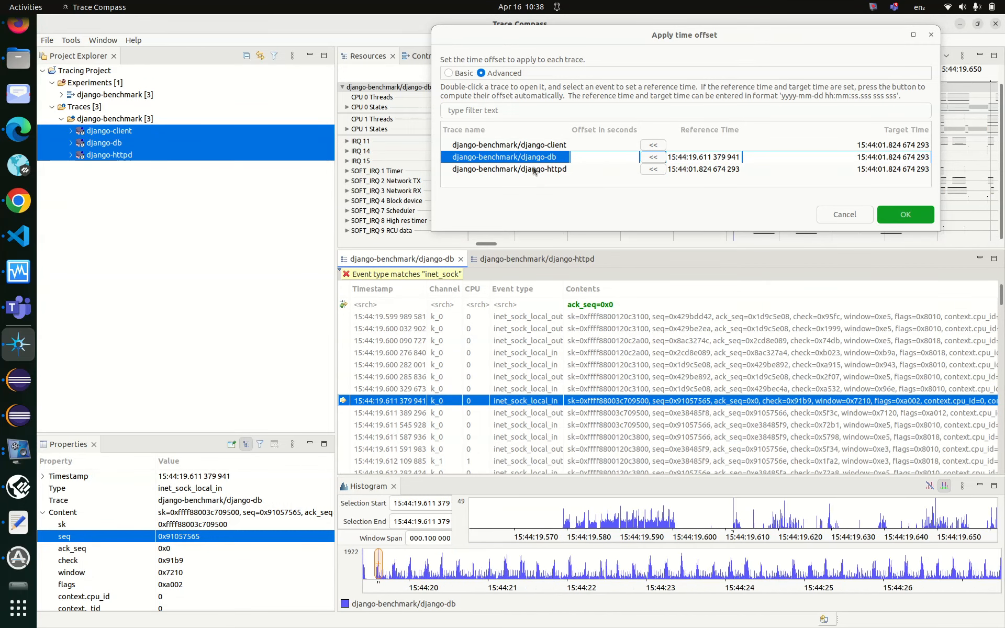
click(702, 366)
click(635, 440)
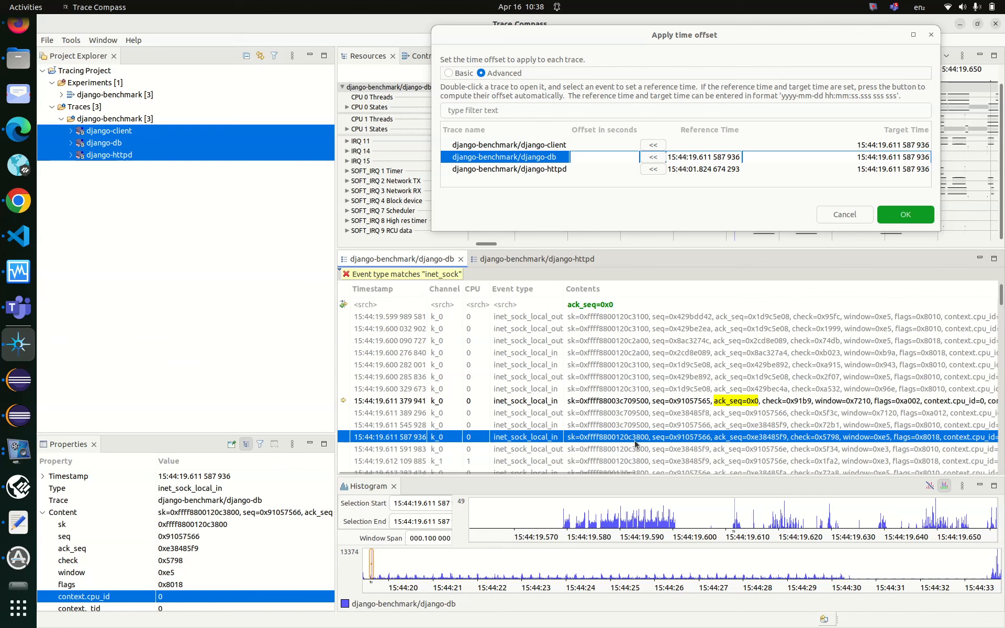
click(651, 355)
click(650, 448)
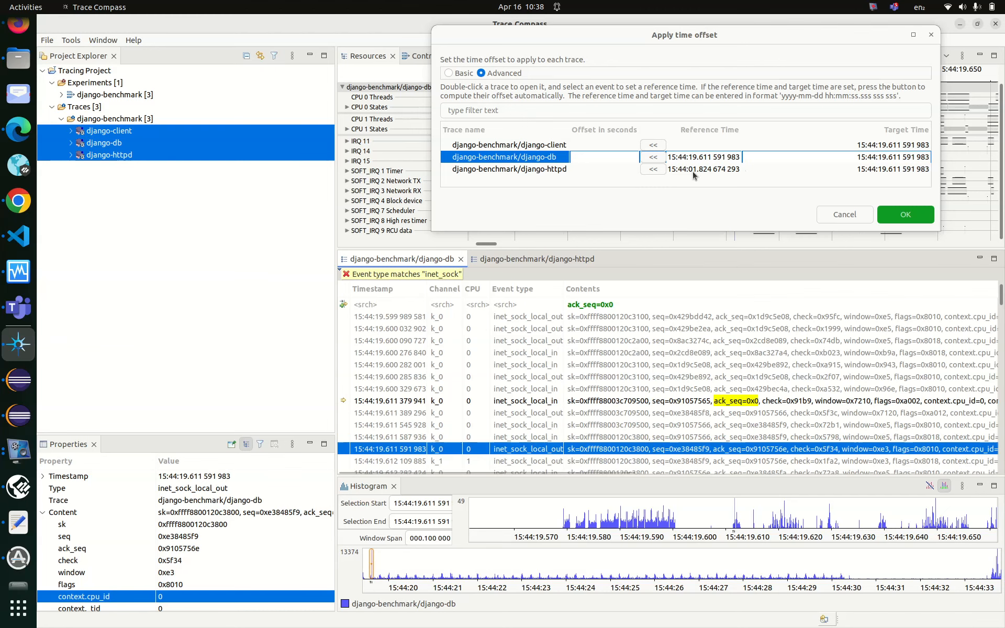
click(685, 368)
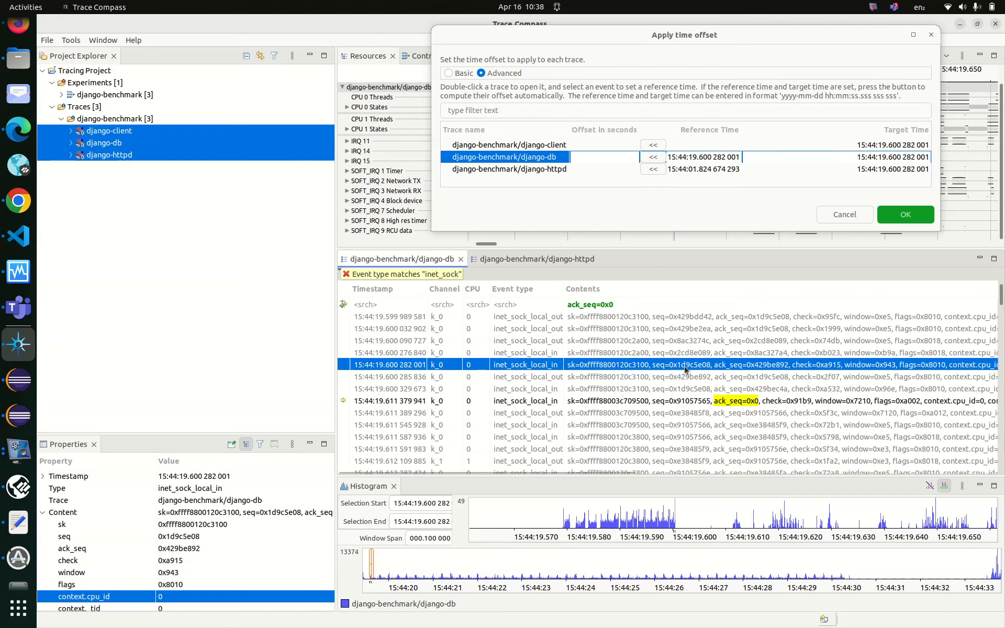
click(679, 414)
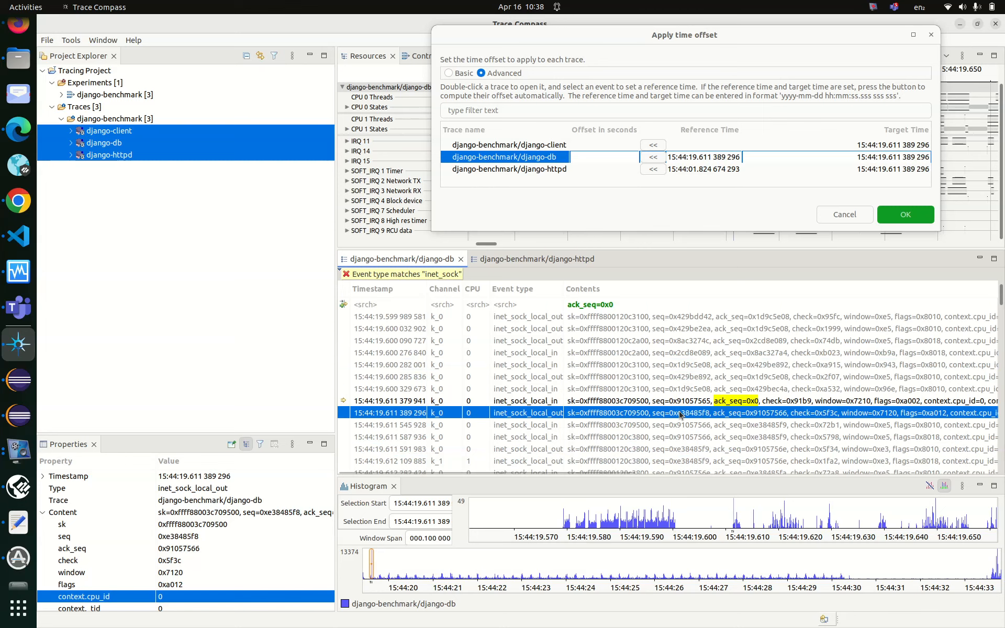
click(682, 378)
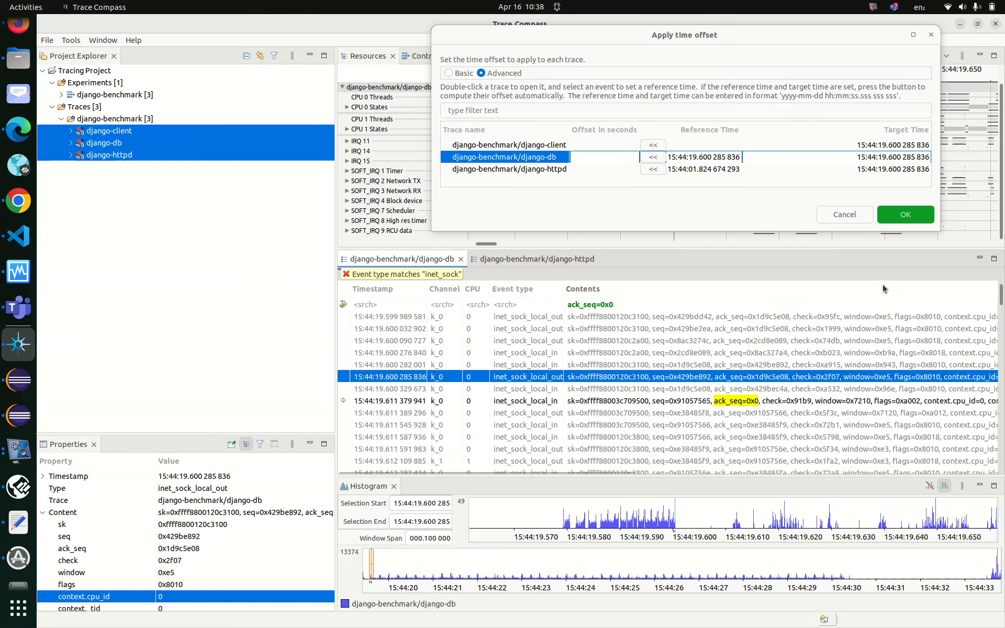
click(695, 406)
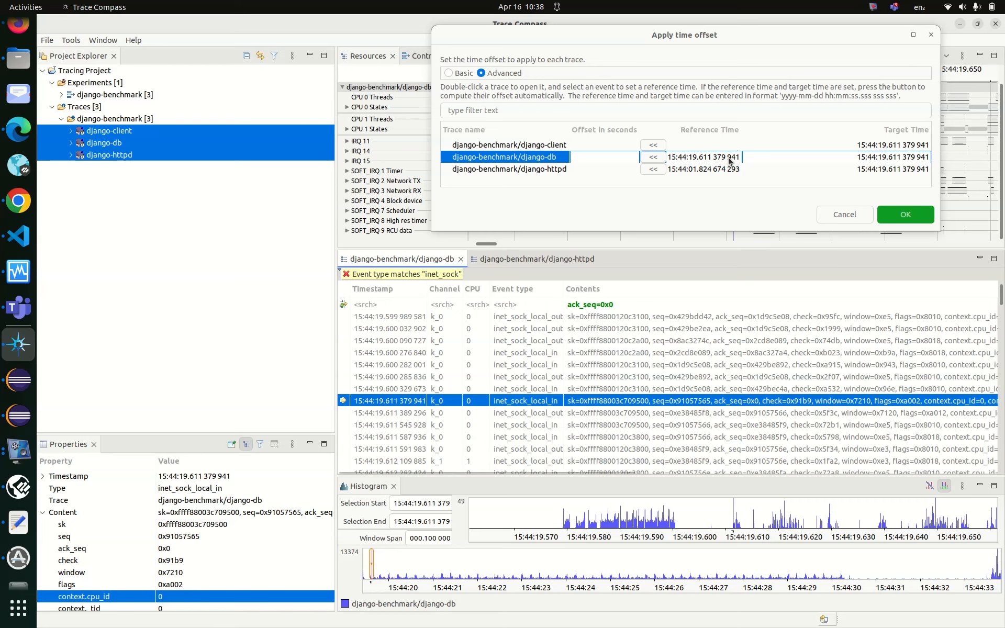
Try other django-httpd events as the reference time and reselect the inet_sock_local_out event at 15:44:01.824 674 293
click(518, 169)
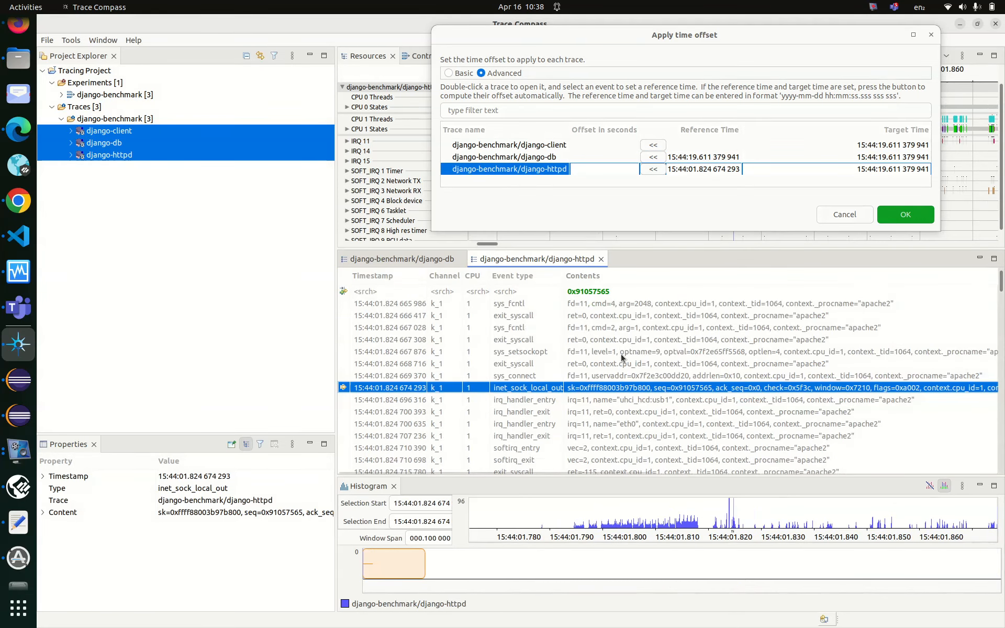
click(684, 367)
click(686, 421)
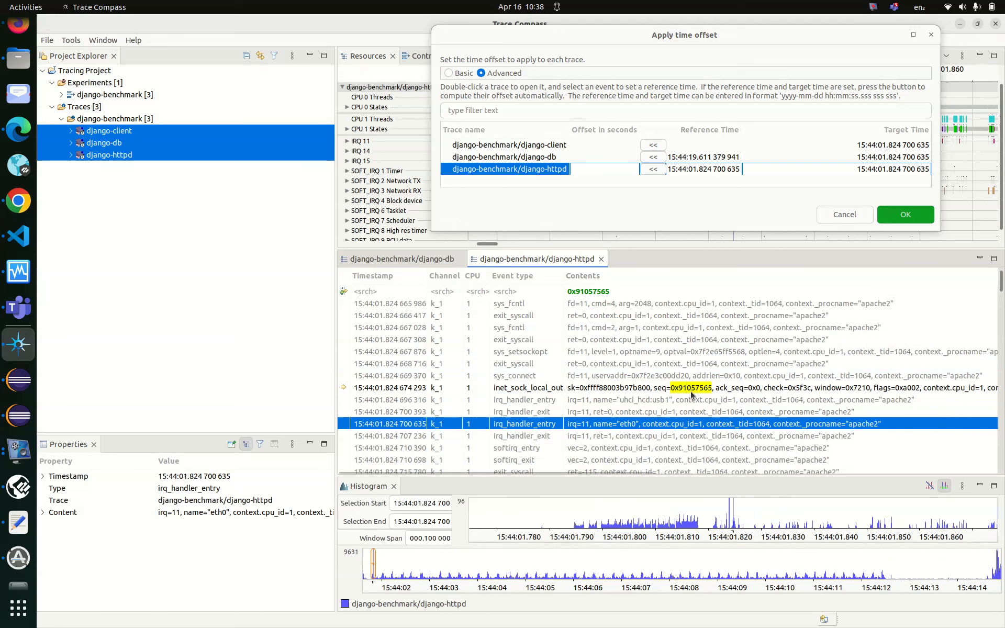
click(691, 391)
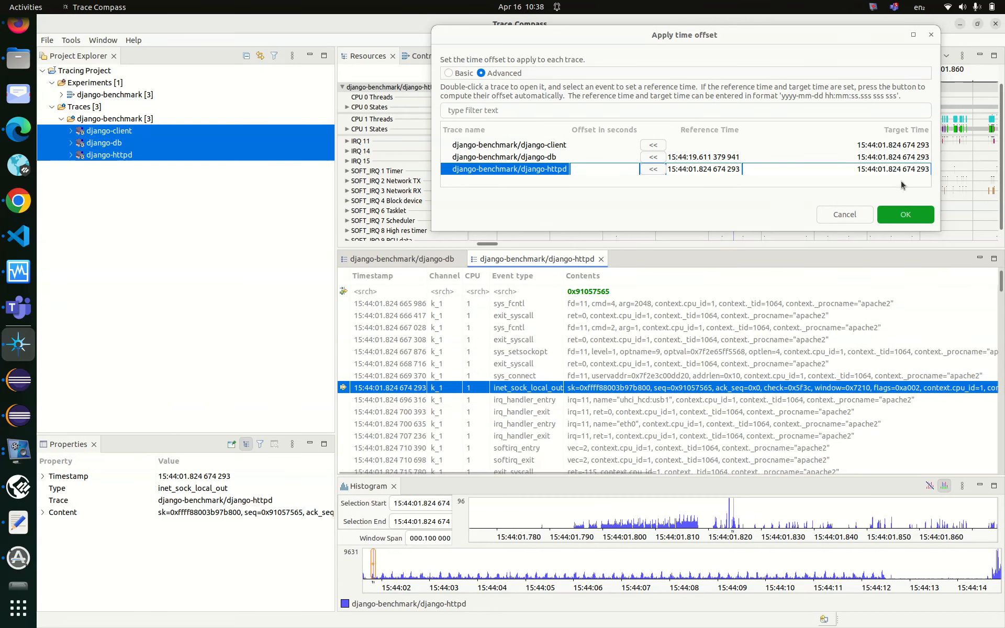
Compute django-db's time offset automatically from its reference and target times and apply it
double_click(530, 156)
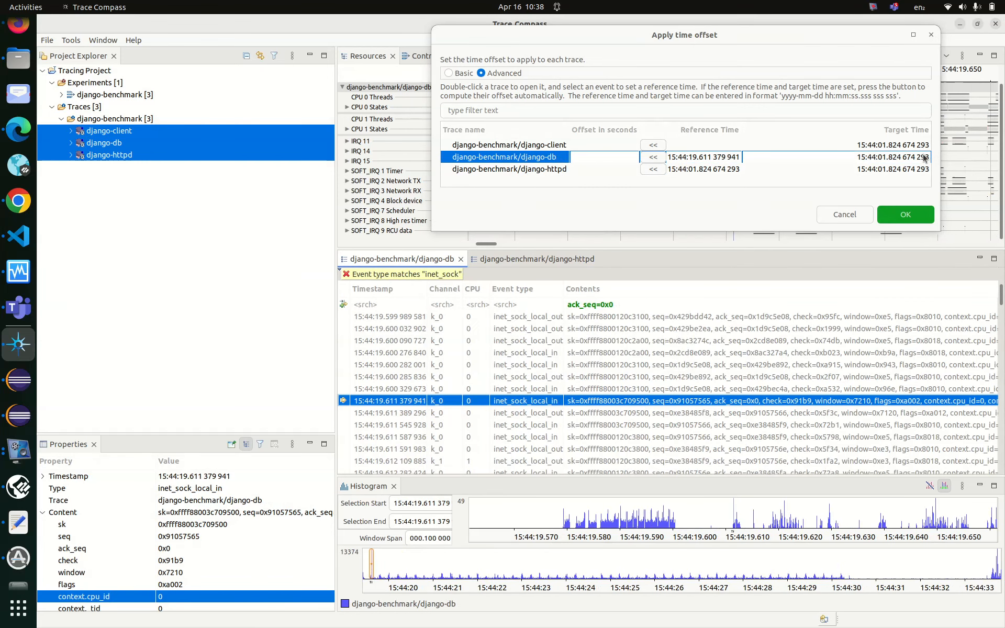
click(653, 157)
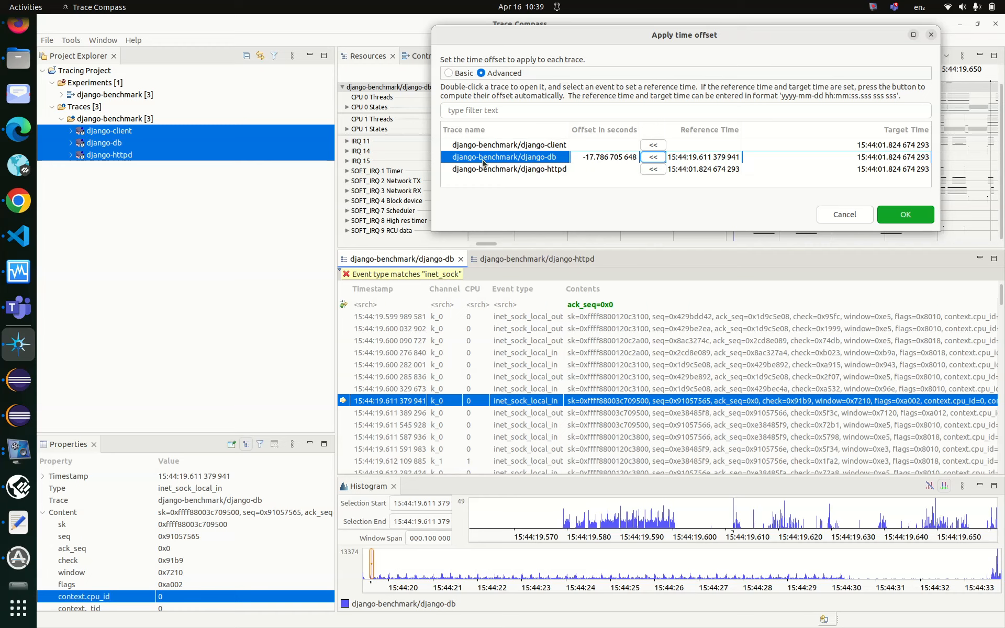
click(897, 214)
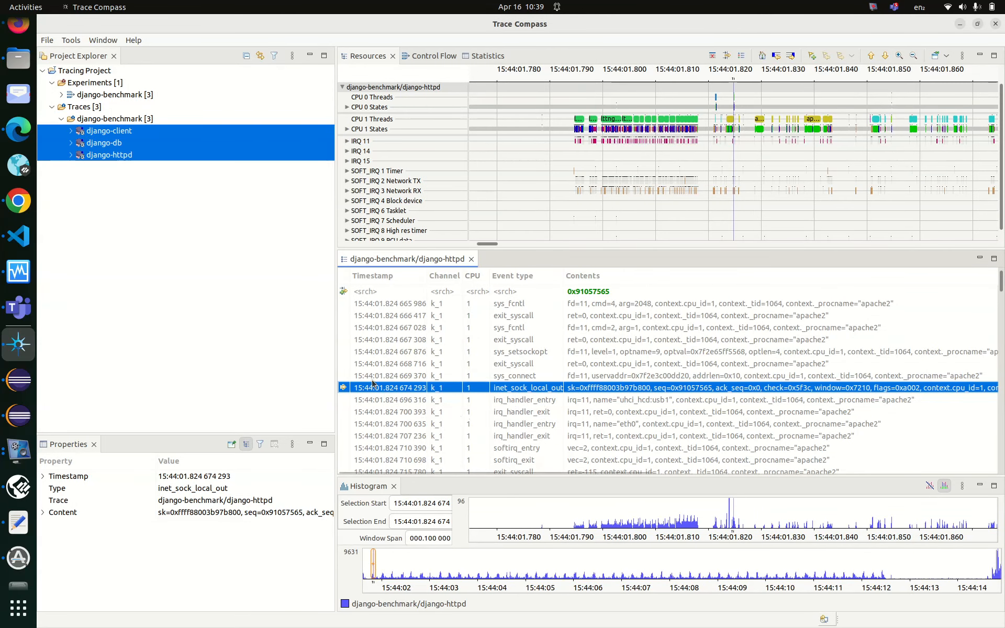
Close the django-httpd trace and open the django-benchmark experiment
click(471, 258)
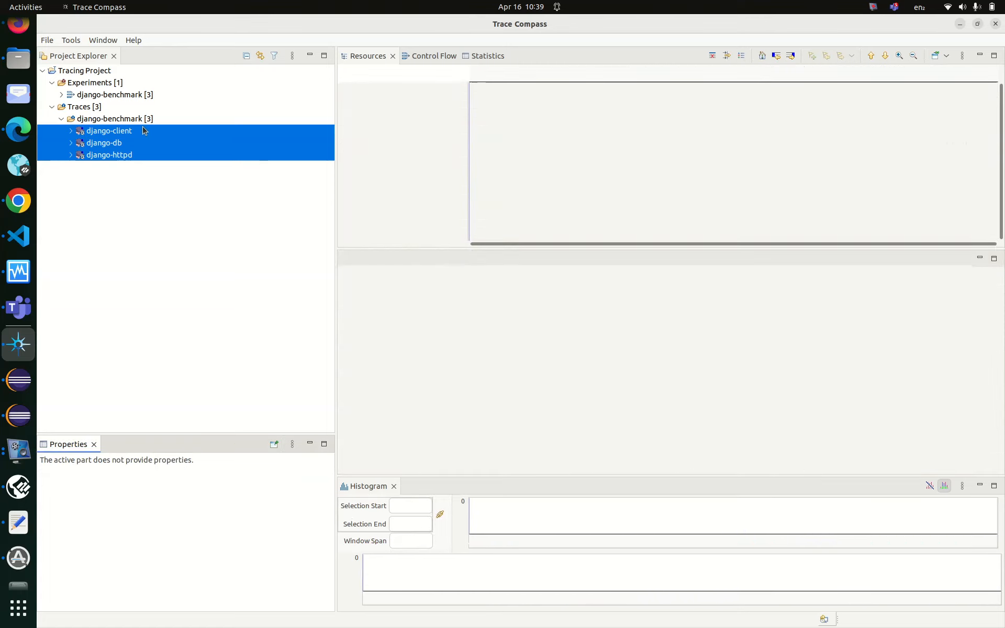
double_click(102, 95)
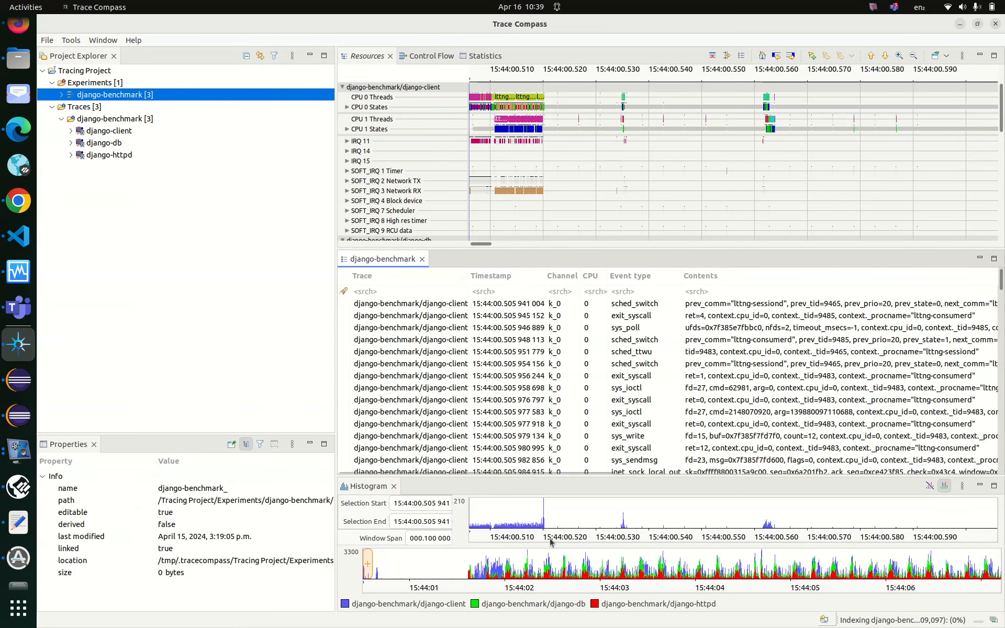
mouse_move(755, 570)
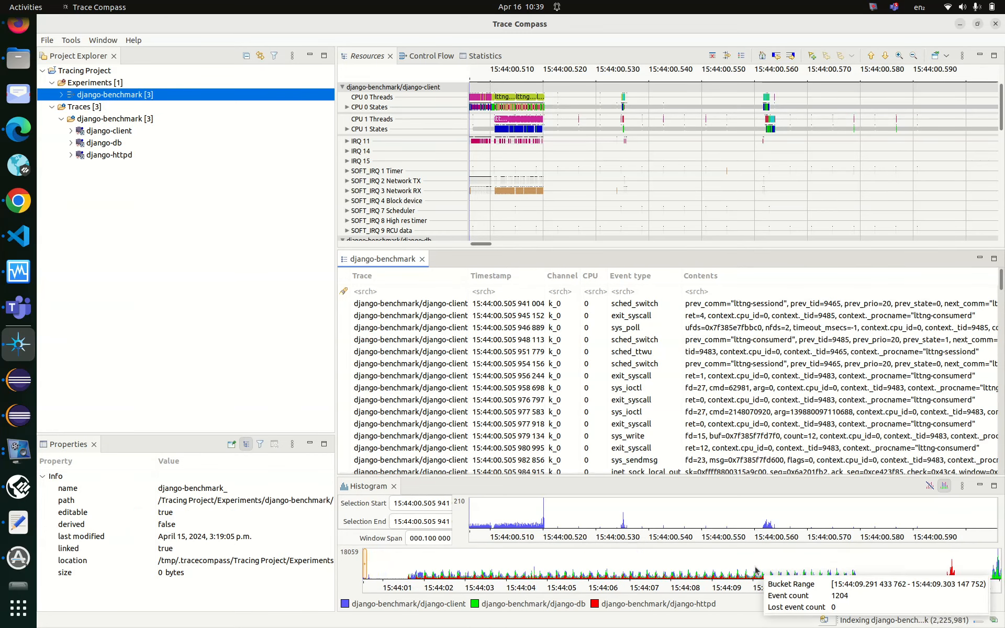
Search the experiment's event contents for 0x91057565 and select both the django-db and django-httpd matches to compare their timestamps
click(721, 290)
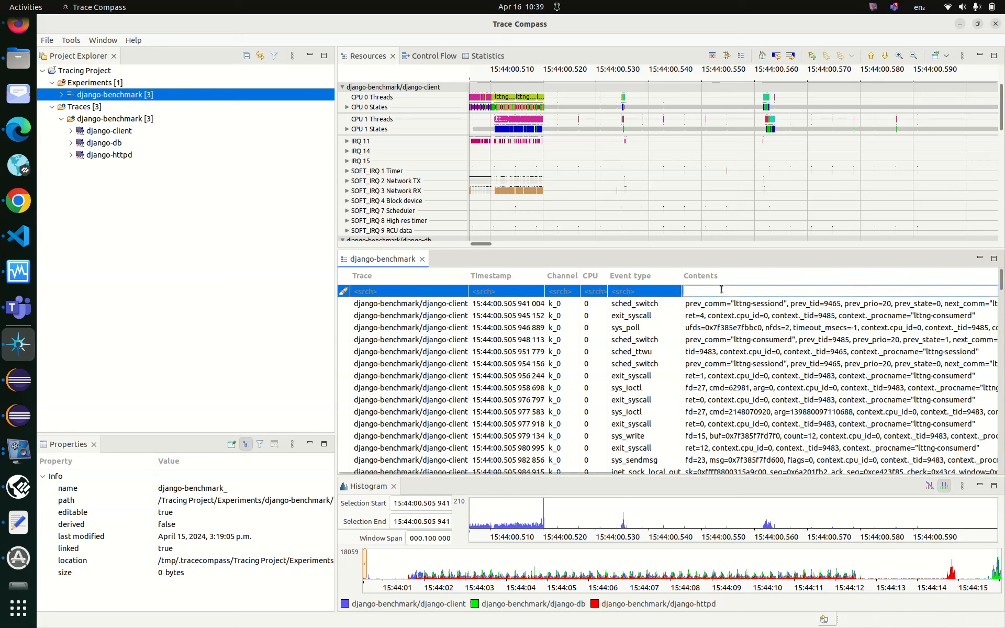
text(0x91057565)
key(Return)
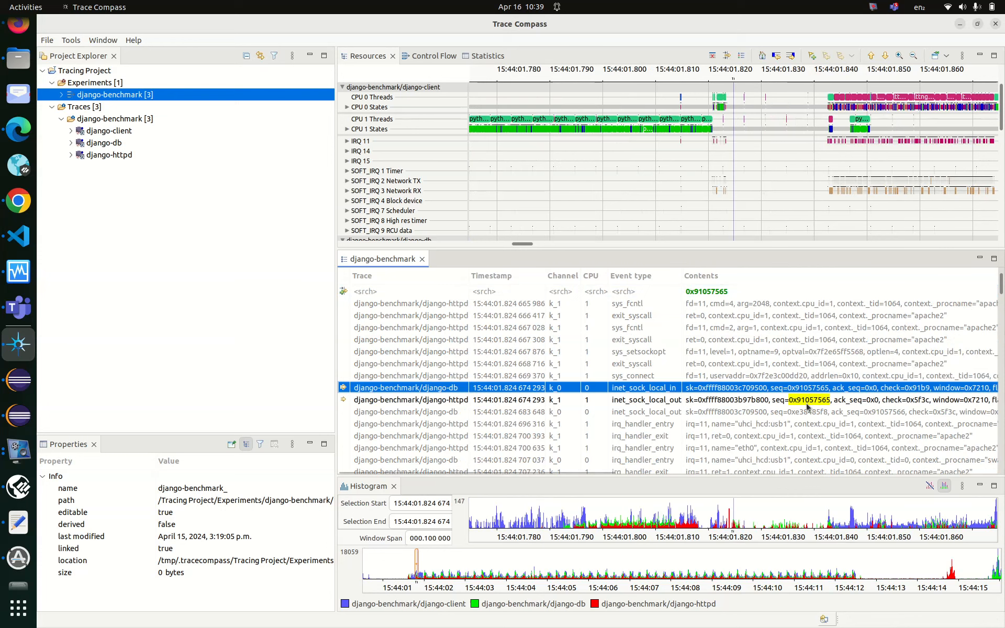
shift+click(437, 401)
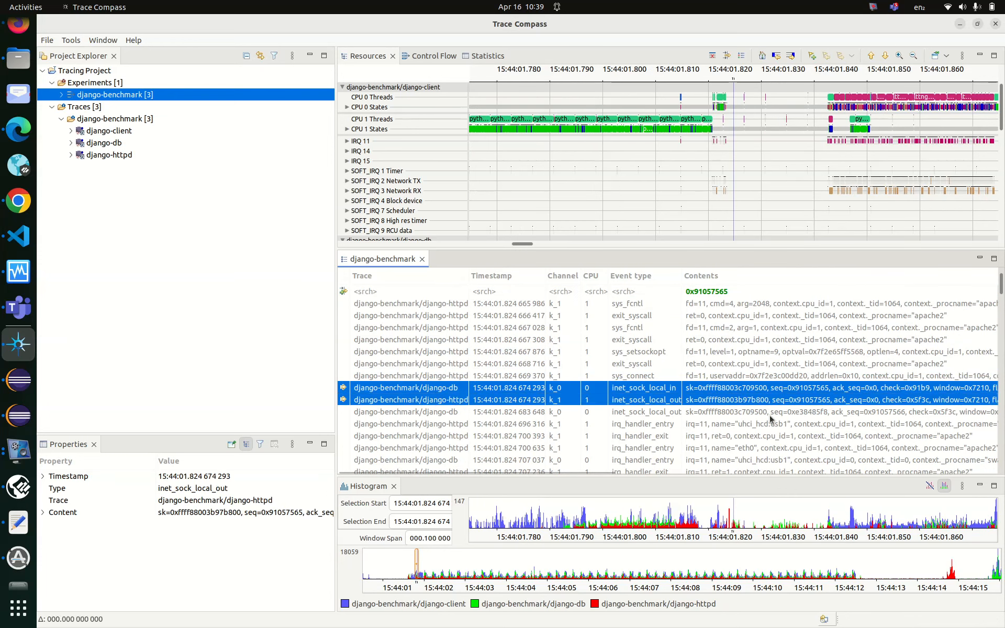